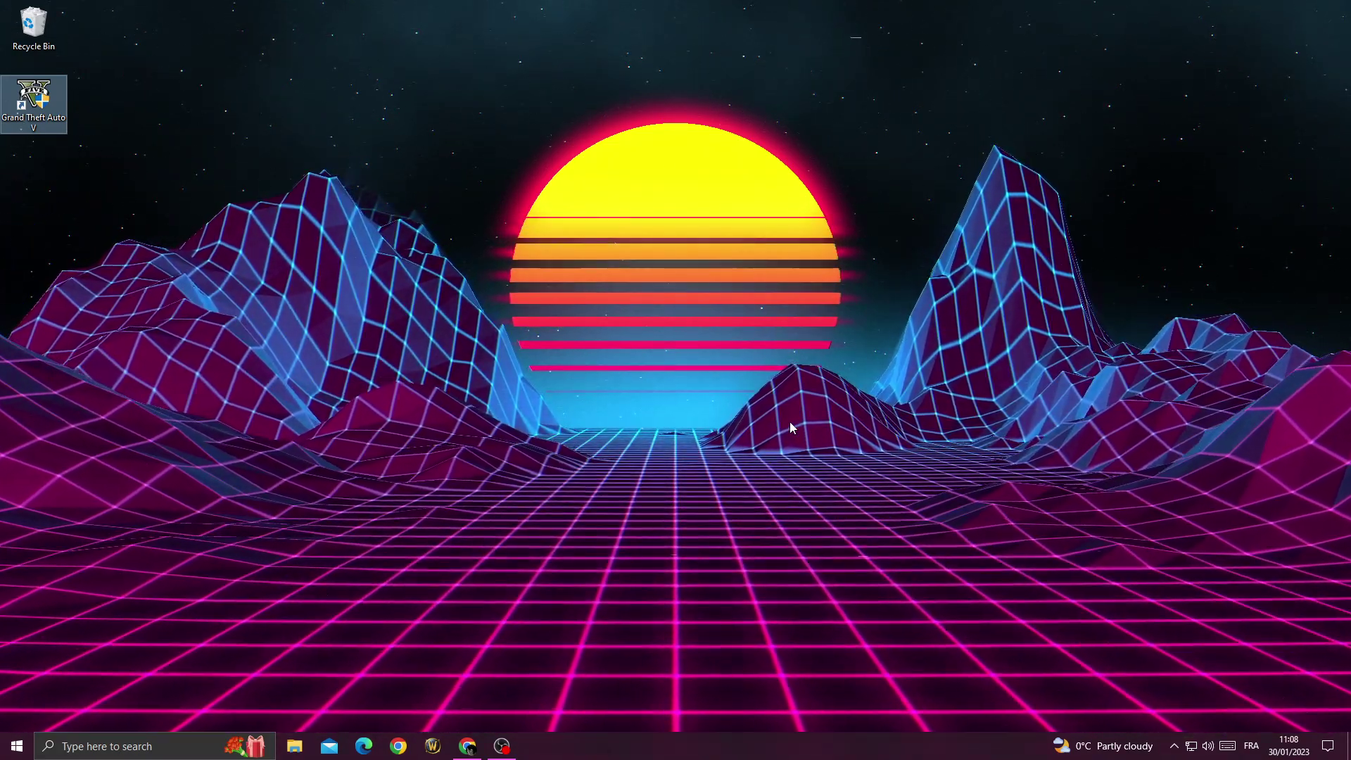
Step: Start a Windows Update check from Settings > Update & Security, then close Settings
click(14, 745)
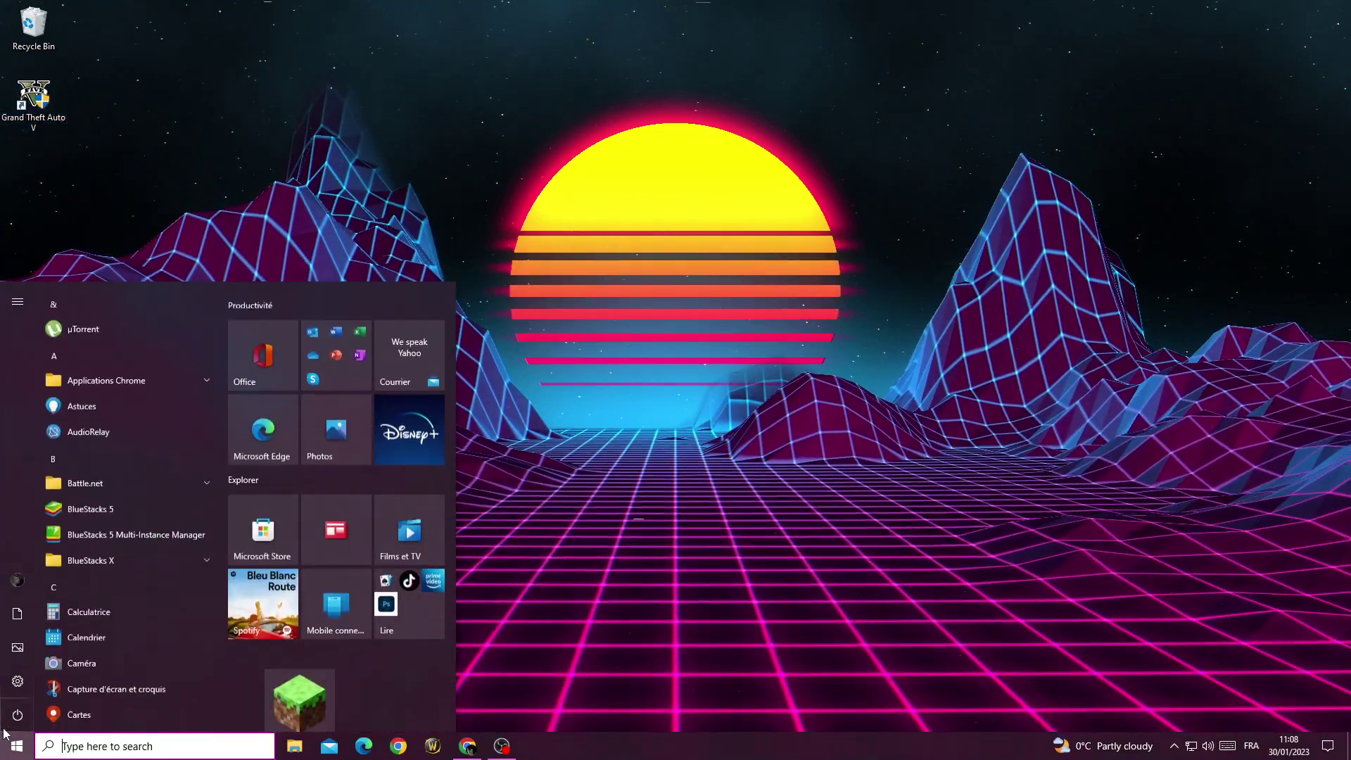
click(11, 682)
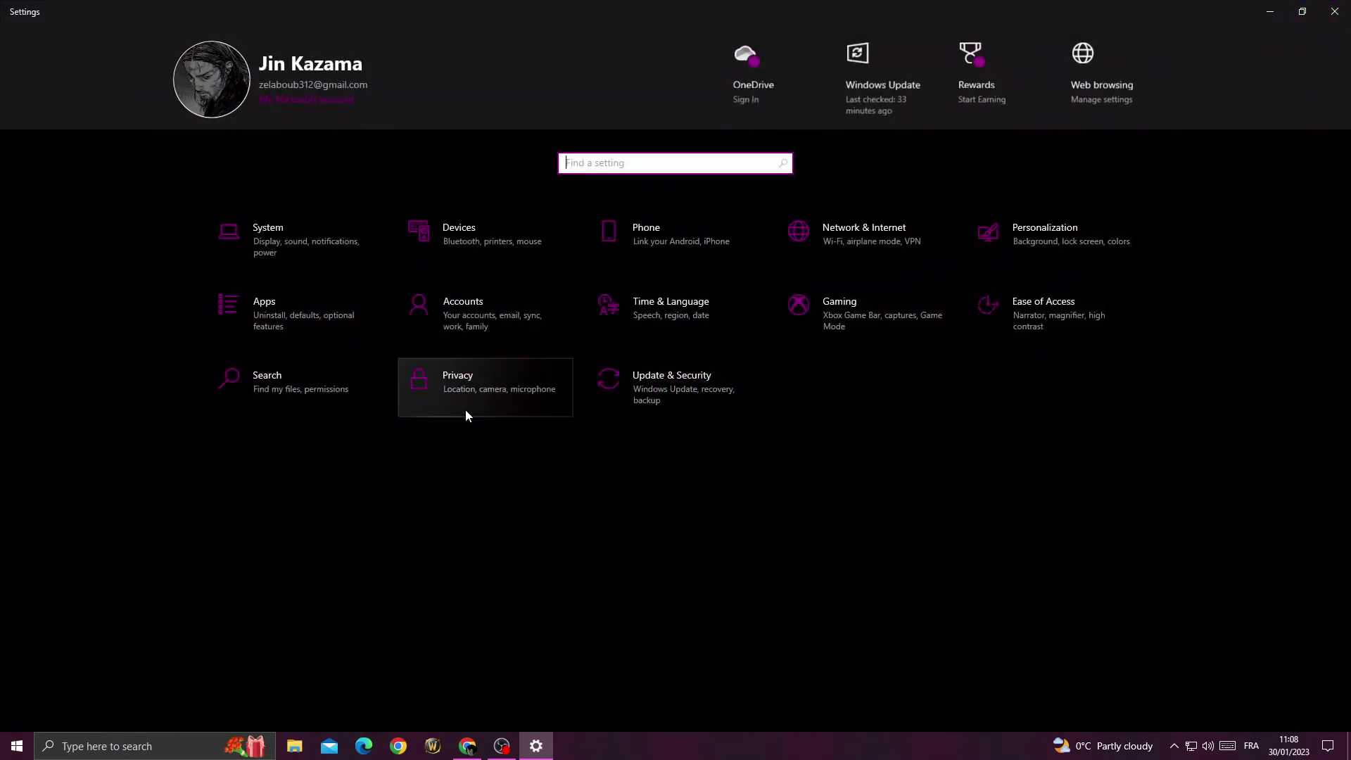
click(718, 374)
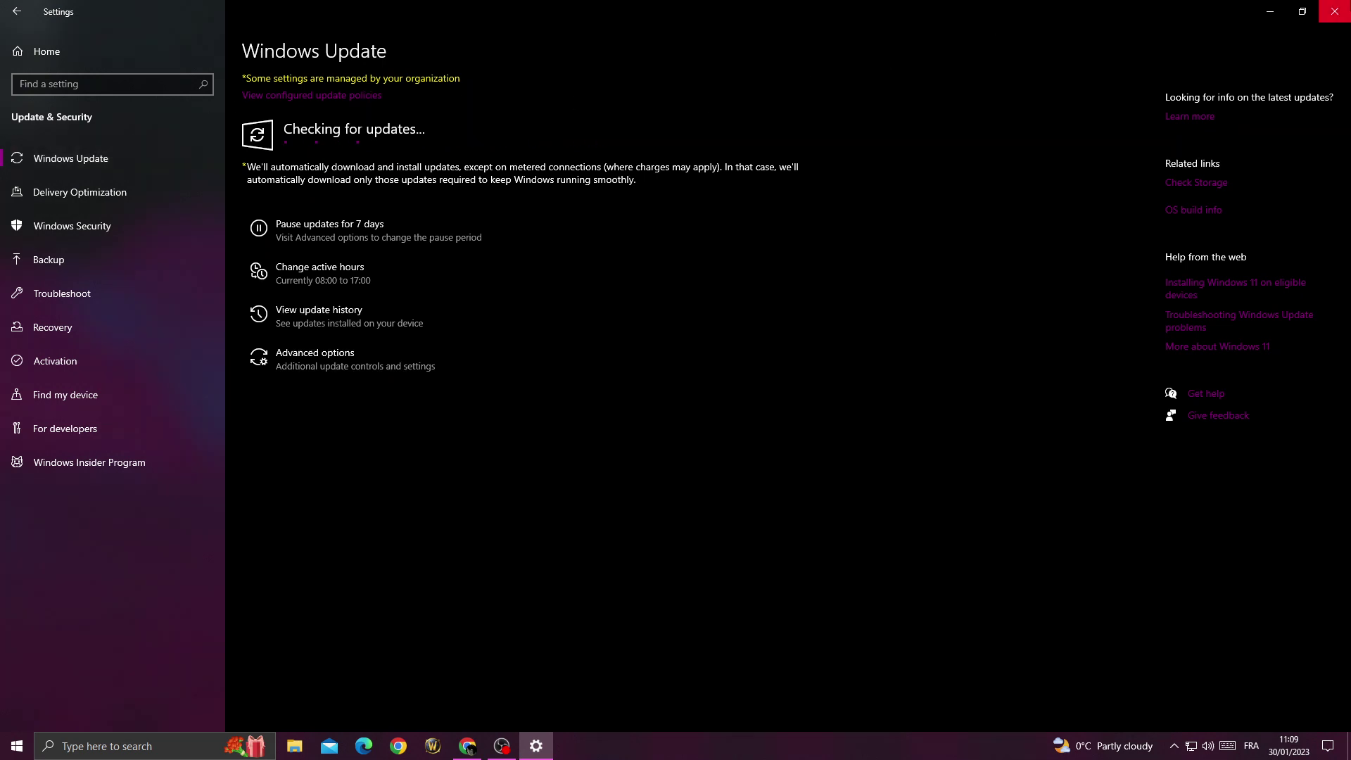
click(1334, 11)
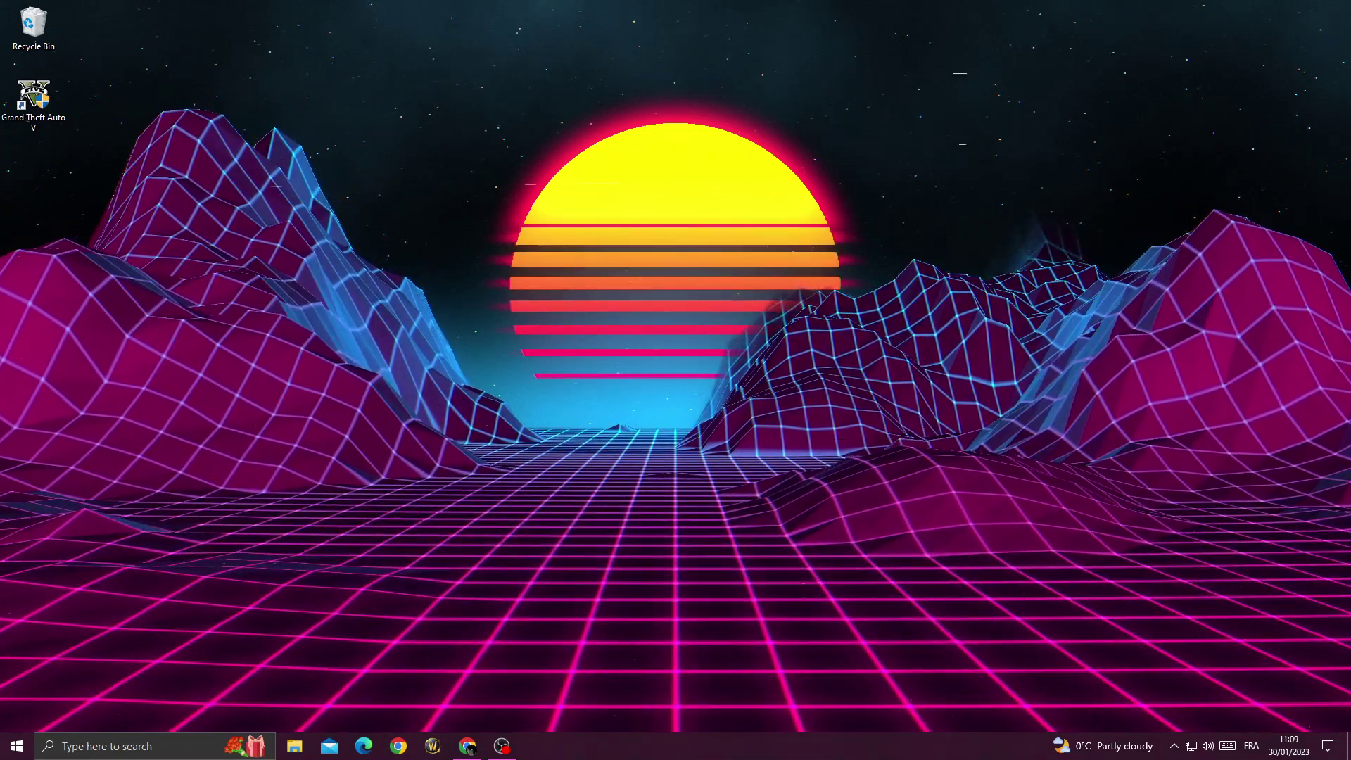
right_click(748, 744)
click(778, 696)
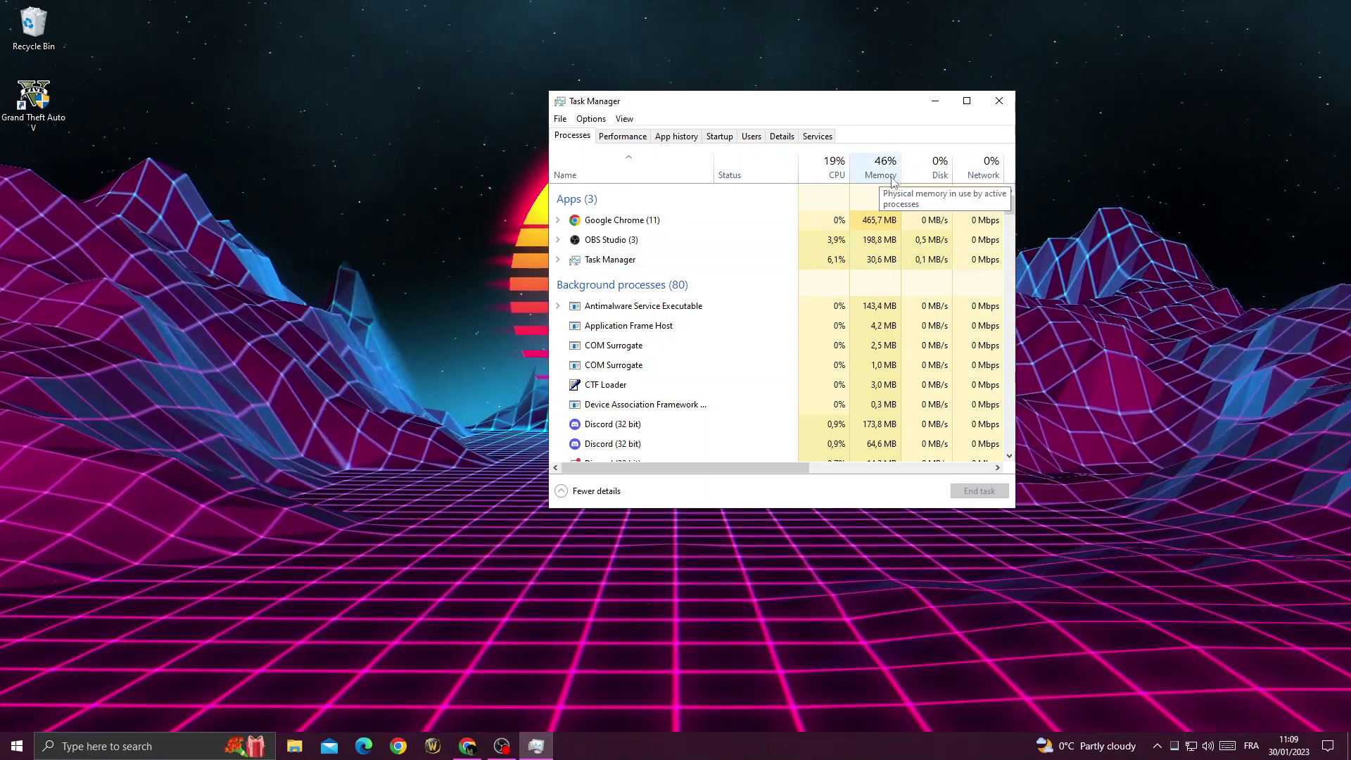
Step: Close Task Manager and run the Grand Theft Auto V desktop shortcut as administrator
click(998, 101)
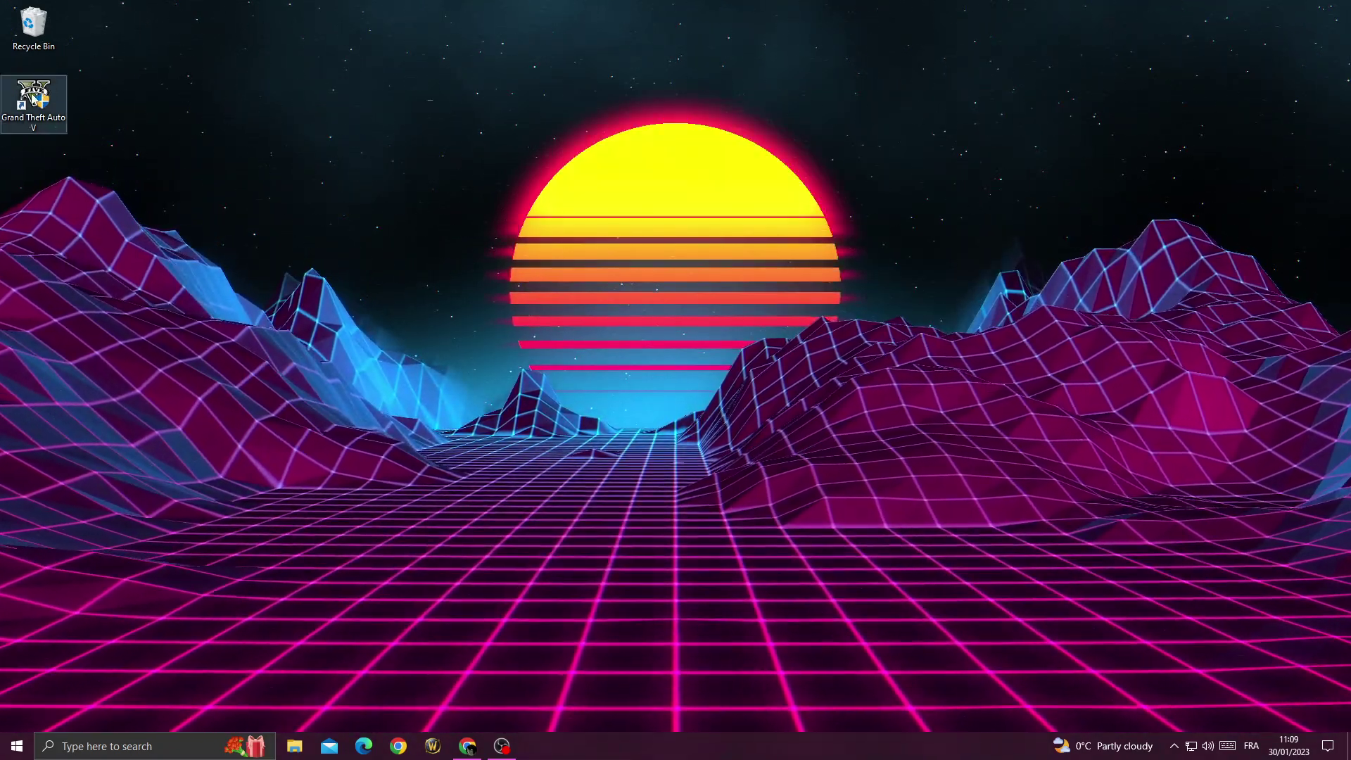
right_click(43, 82)
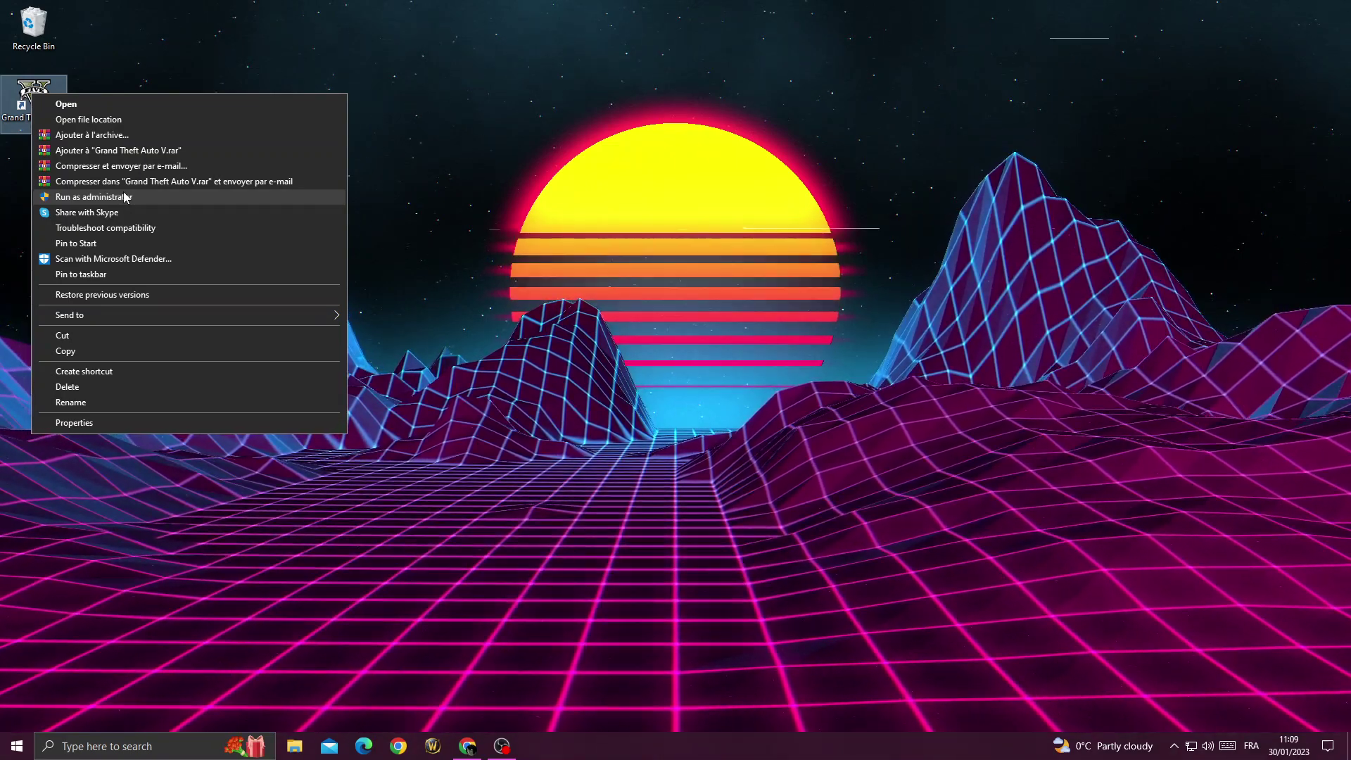
click(656, 127)
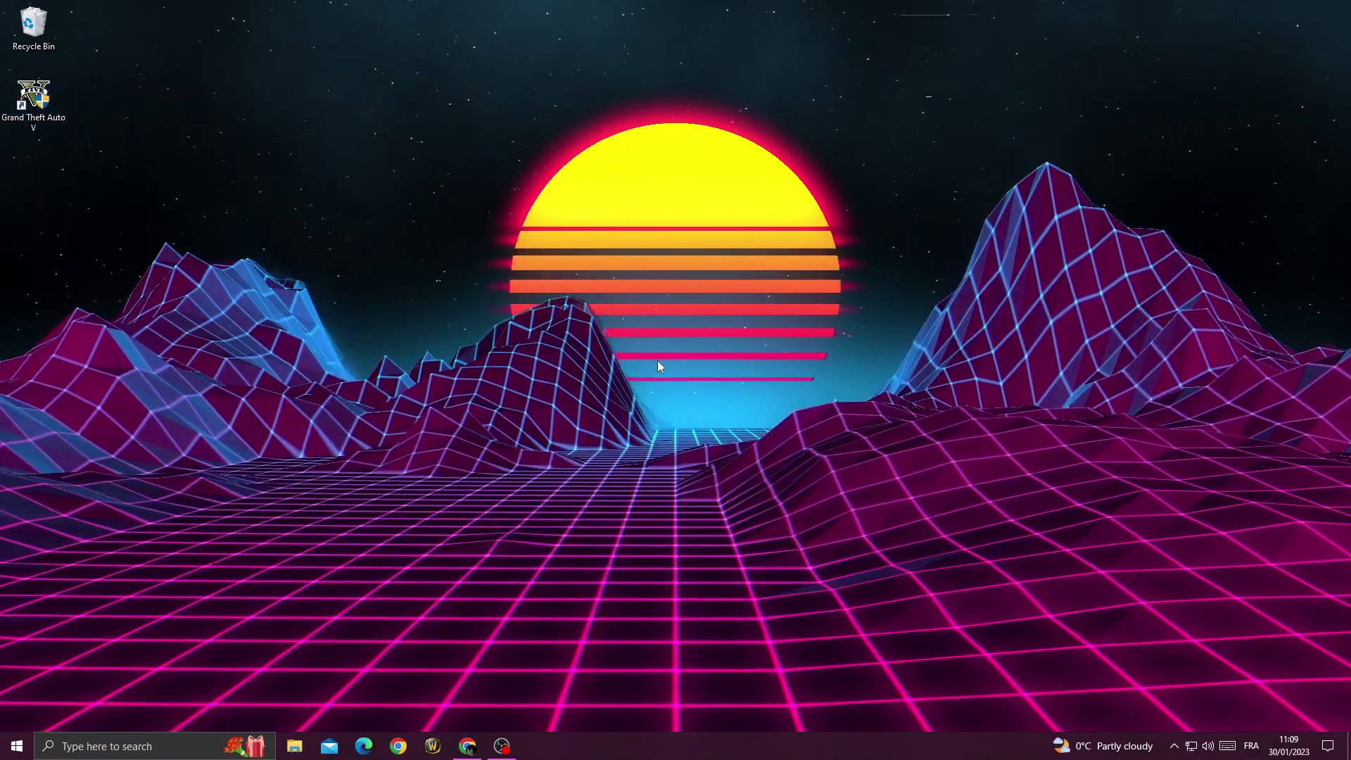